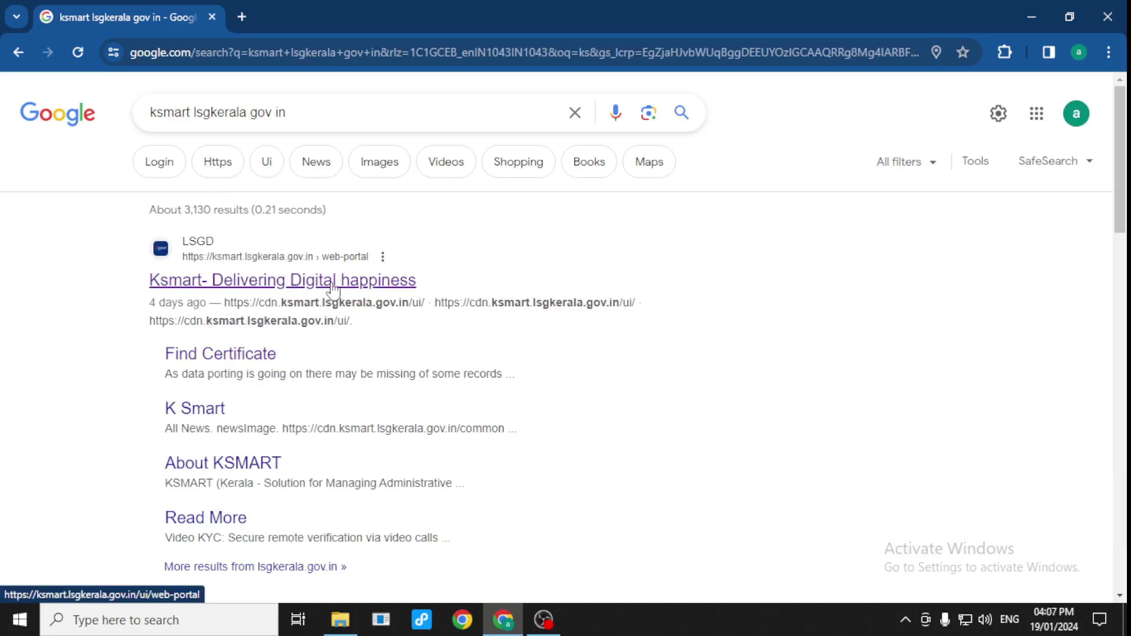
# Open the Ksmart portal from the search results and go to its Pay Tax quick service
pyautogui.click(333, 286)
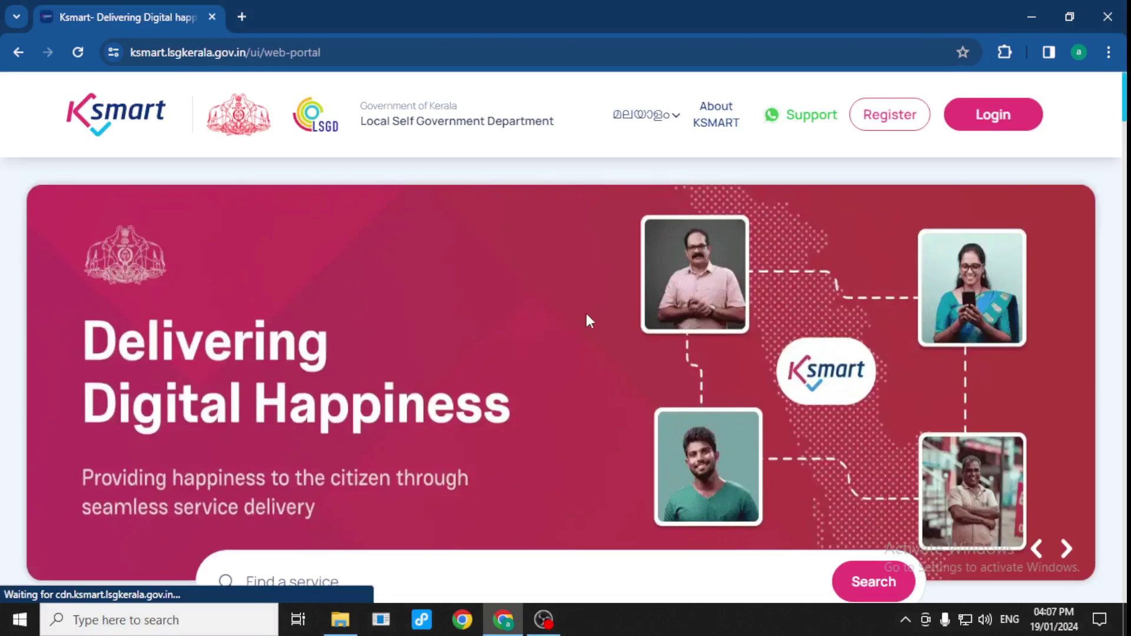
pyautogui.scroll(-8, 570, 396)
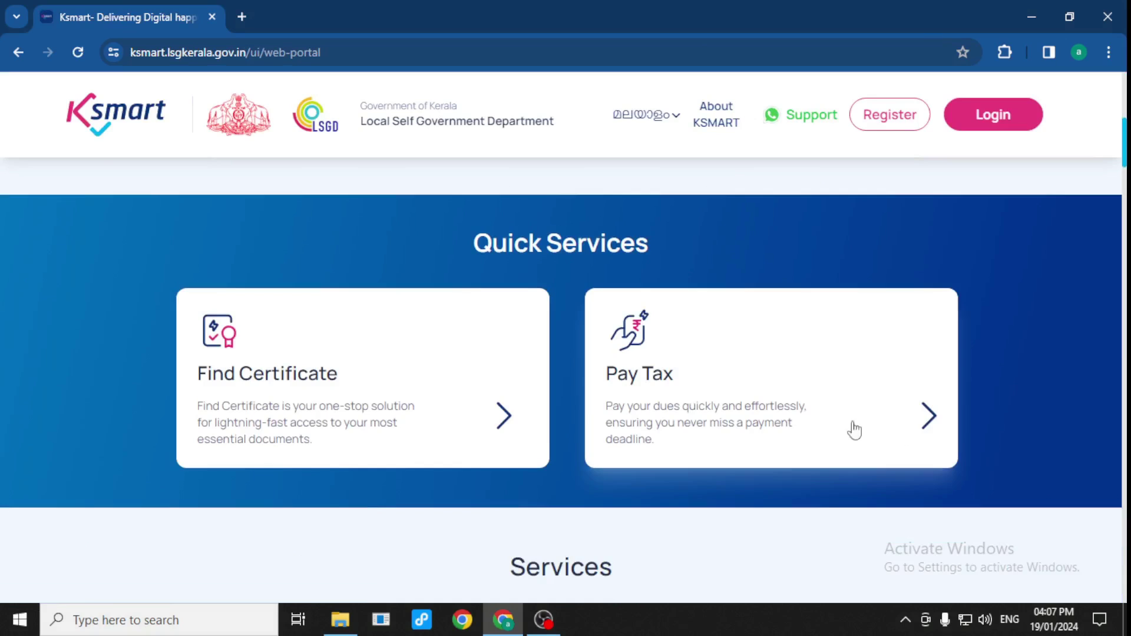
pyautogui.click(865, 431)
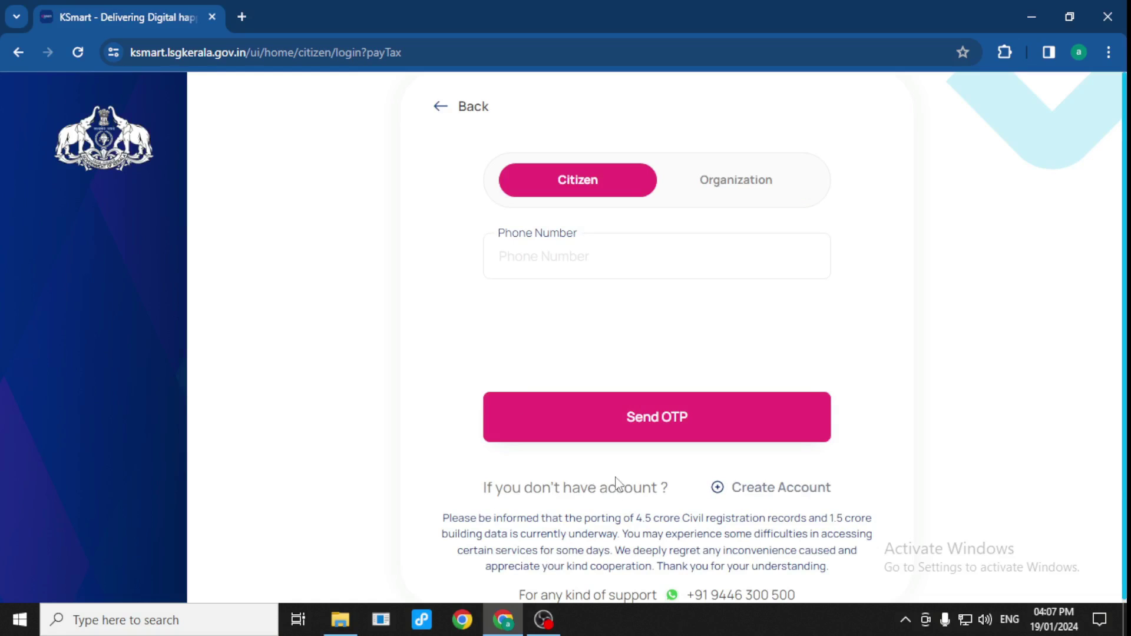
# Request a citizen login OTP by entering the account's phone number, and dismiss the notification
pyautogui.click(532, 255)
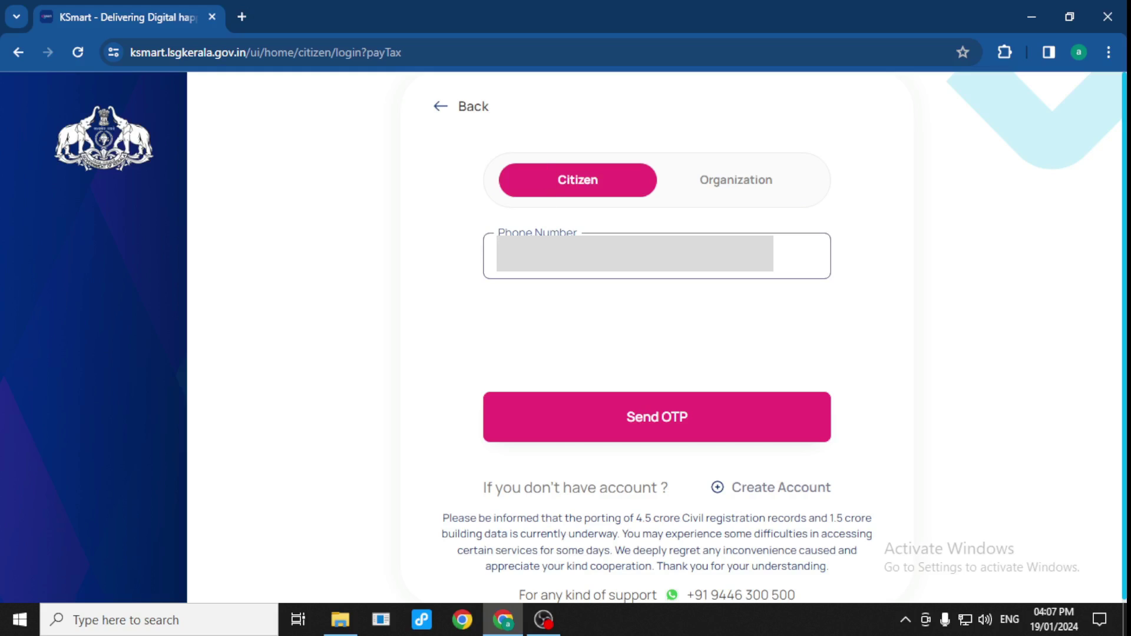
pyautogui.write('9')
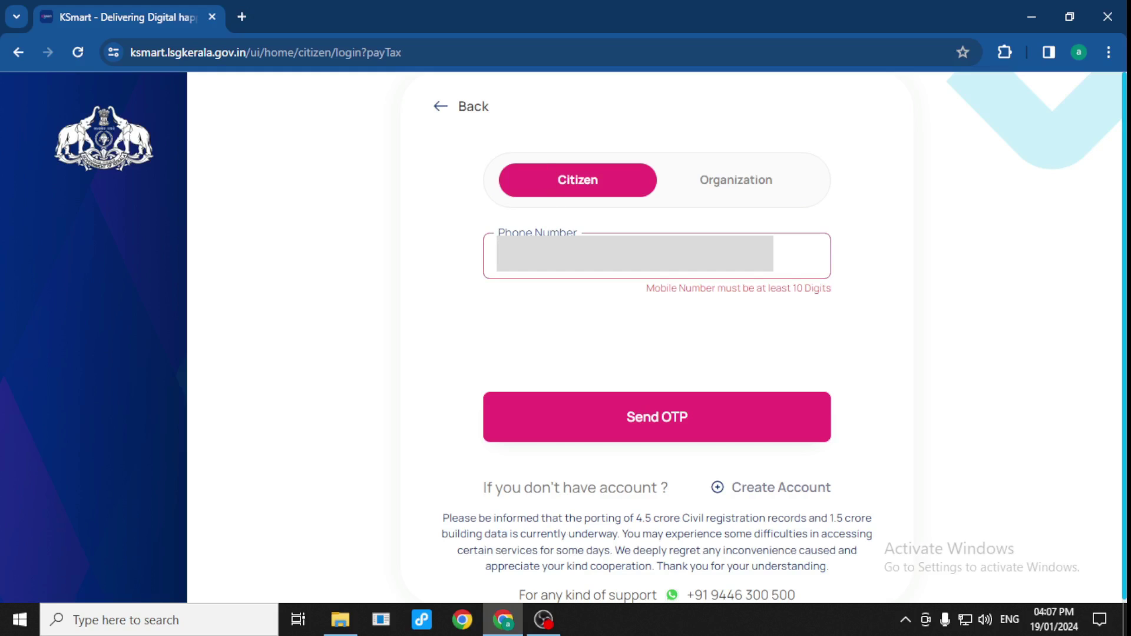
pyautogui.write('0')
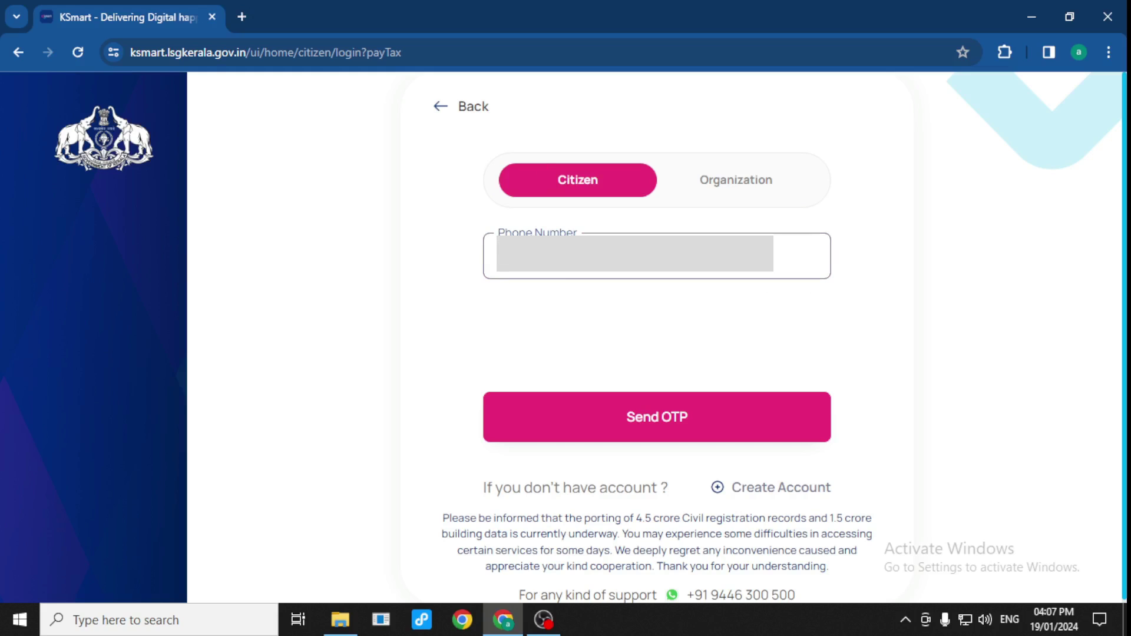
pyautogui.click(641, 422)
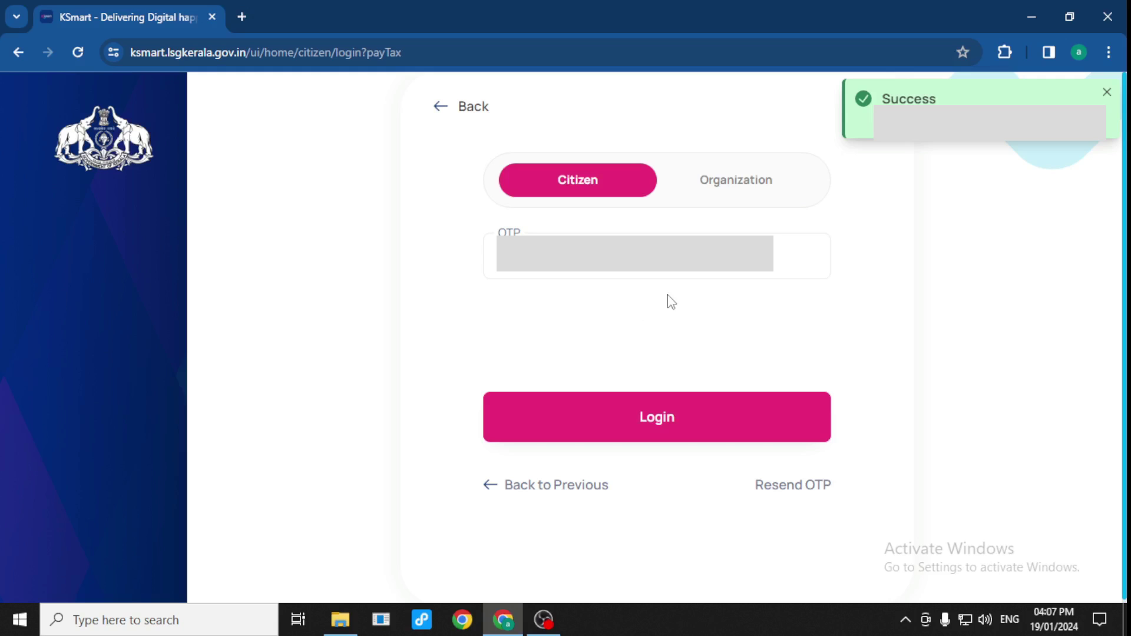
pyautogui.click(1107, 92)
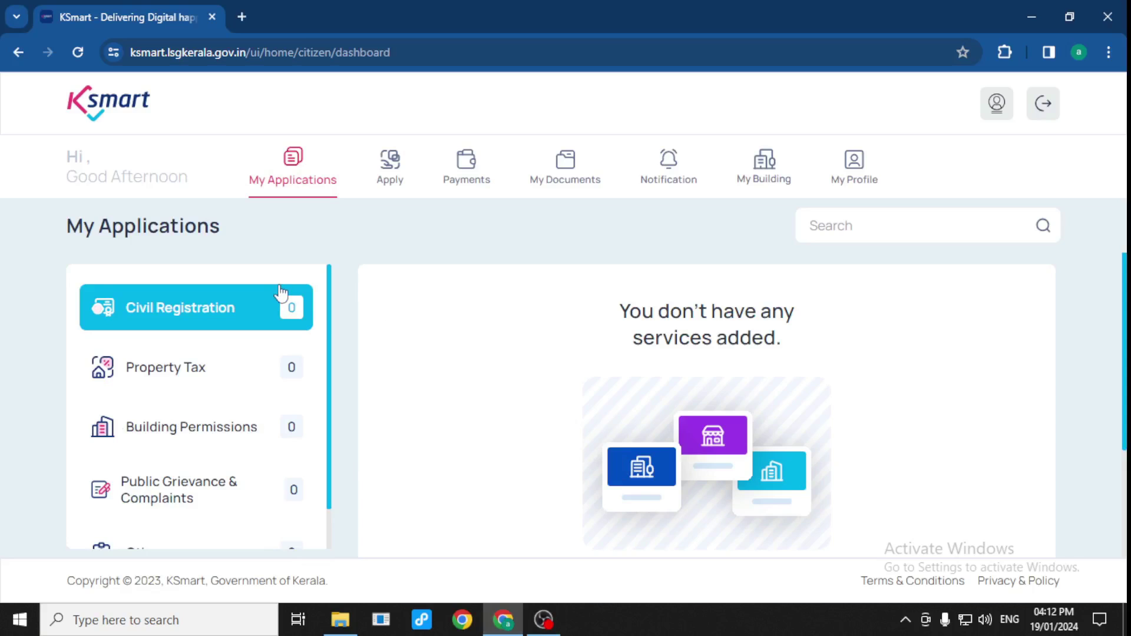
# Start a new Pay Tax for Others application from the Tax Payments services under Property Tax
pyautogui.click(184, 379)
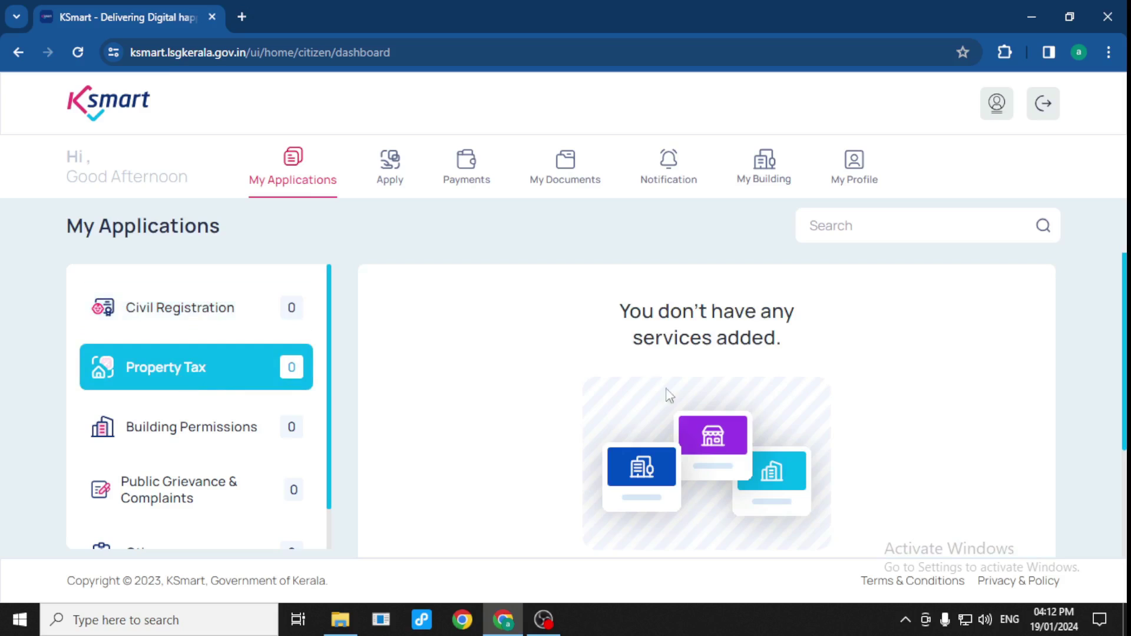
pyautogui.click(389, 179)
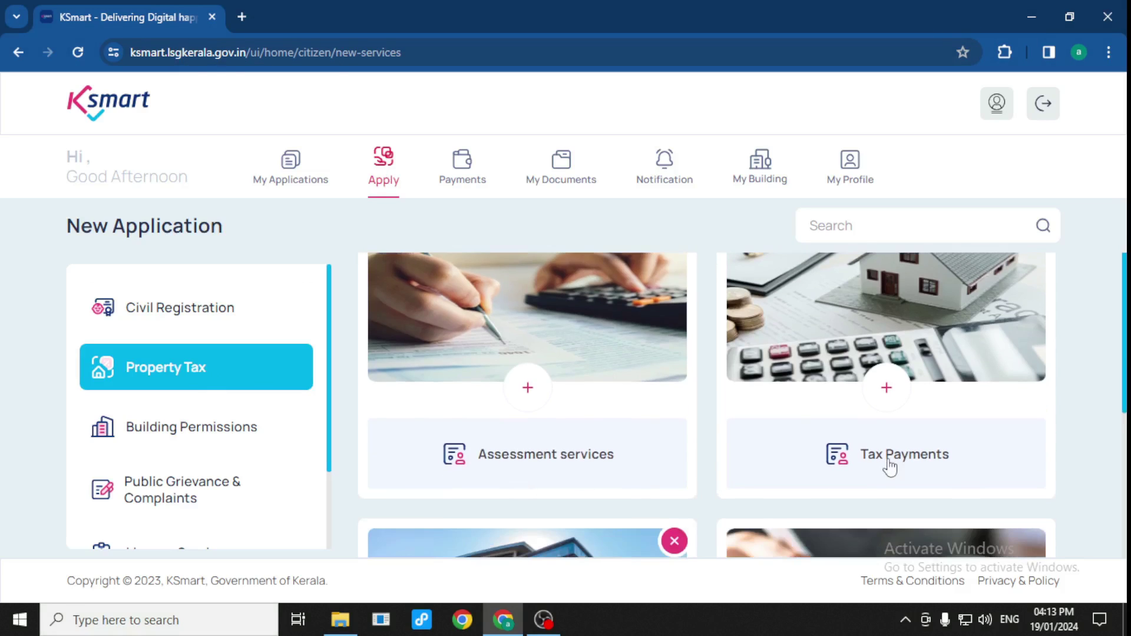
pyautogui.click(887, 388)
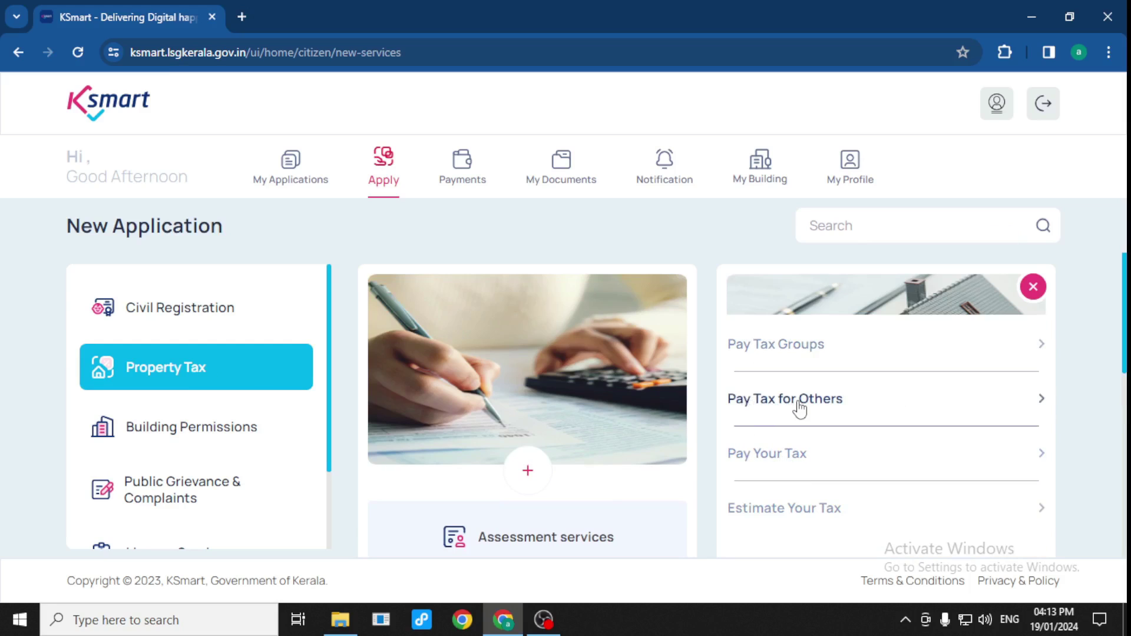
pyautogui.click(776, 406)
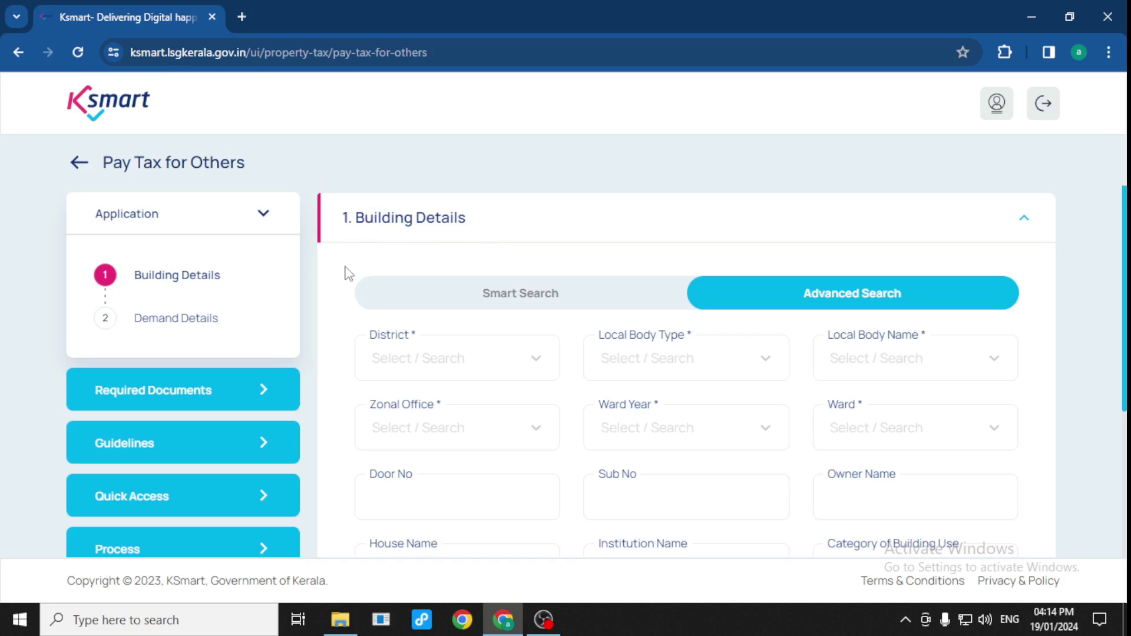
# View the Smart Search fields for finding the building and return to Advanced Search
pyautogui.scroll(-2, 356, 269)
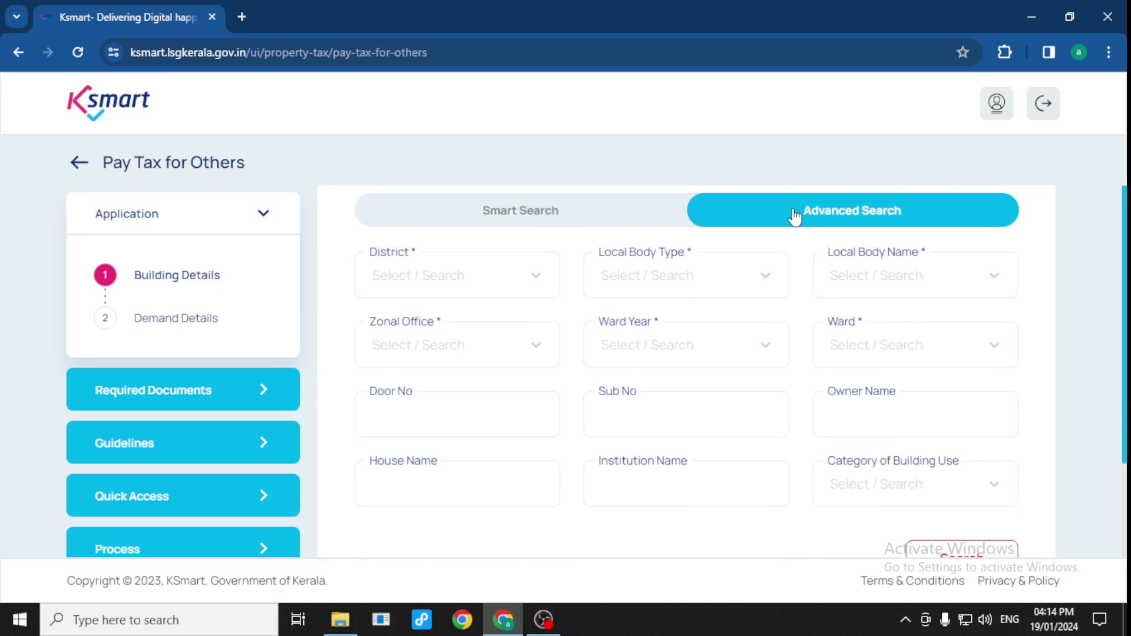
pyautogui.click(514, 220)
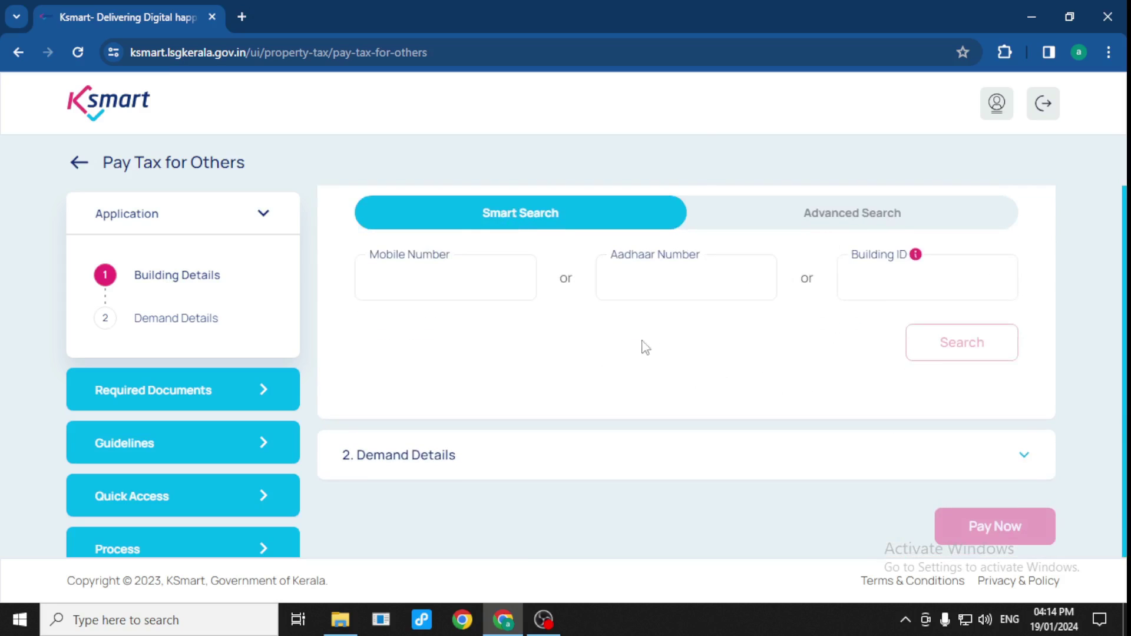
pyautogui.click(813, 213)
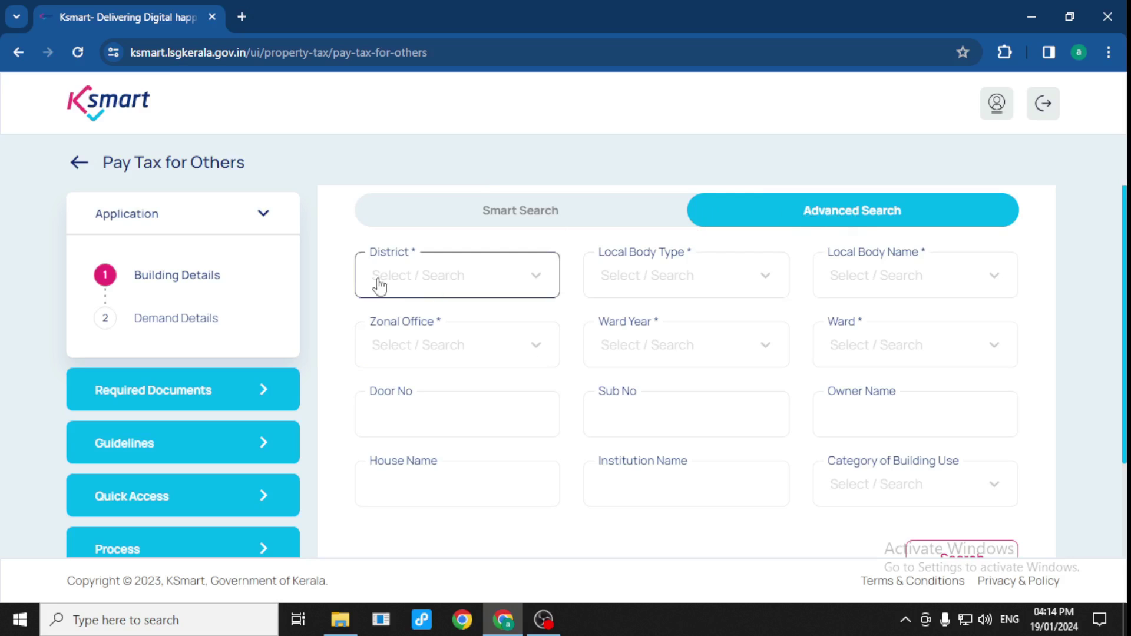
# Set the building's district to Ernakulam and its local body type to Municipality
pyautogui.click(404, 285)
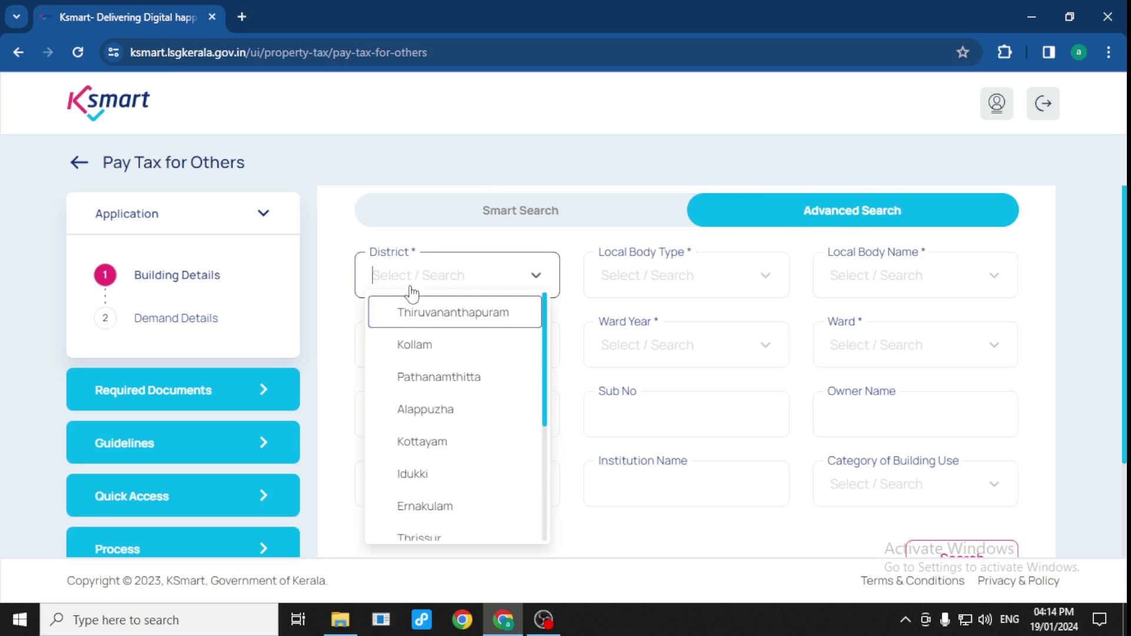
pyautogui.click(435, 501)
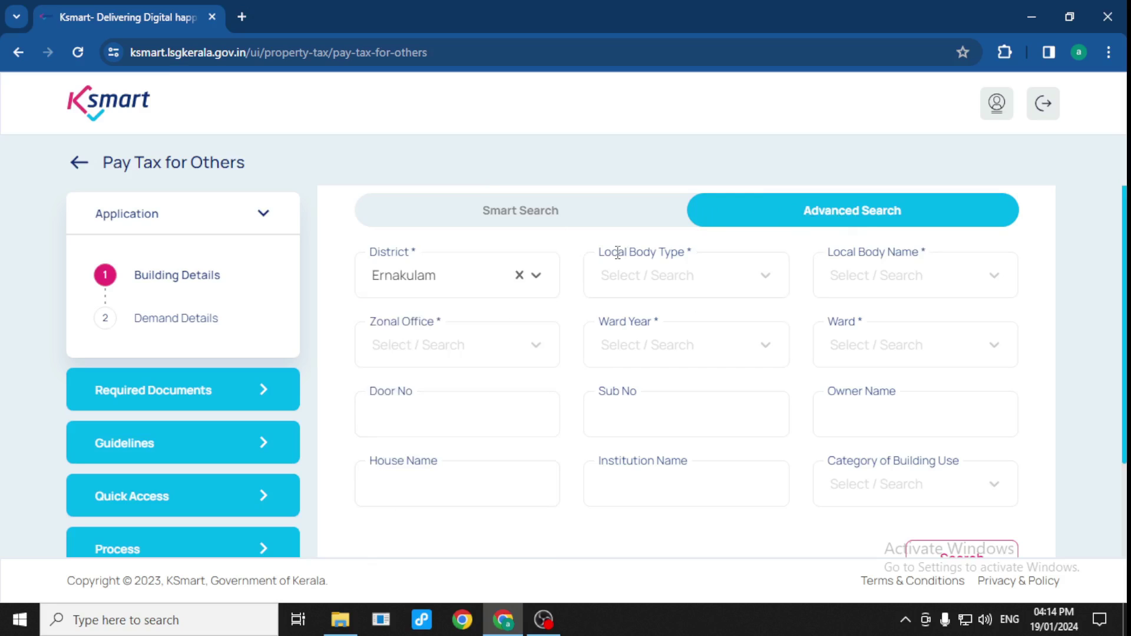
pyautogui.click(671, 279)
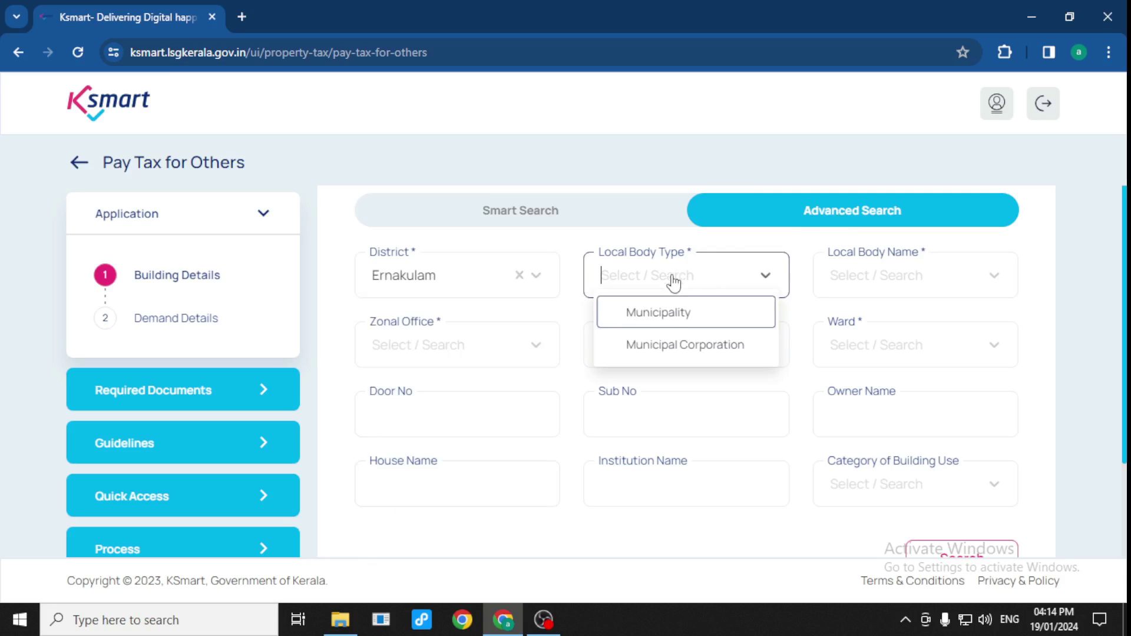
pyautogui.click(678, 313)
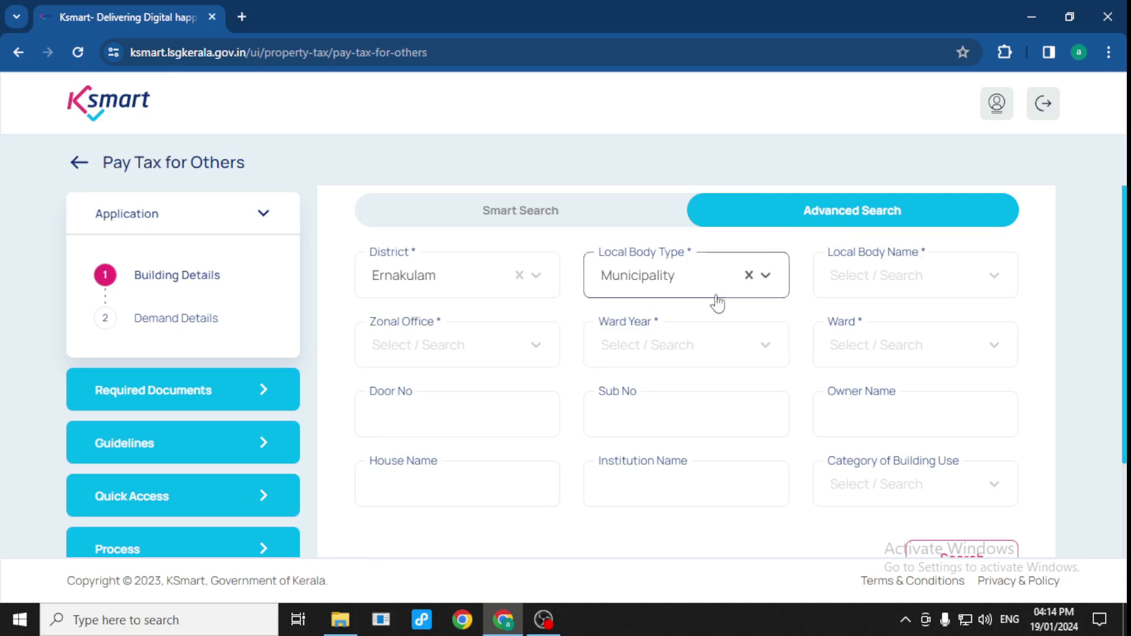
# Choose Tripunithura as the local body name for the building search
pyautogui.click(867, 275)
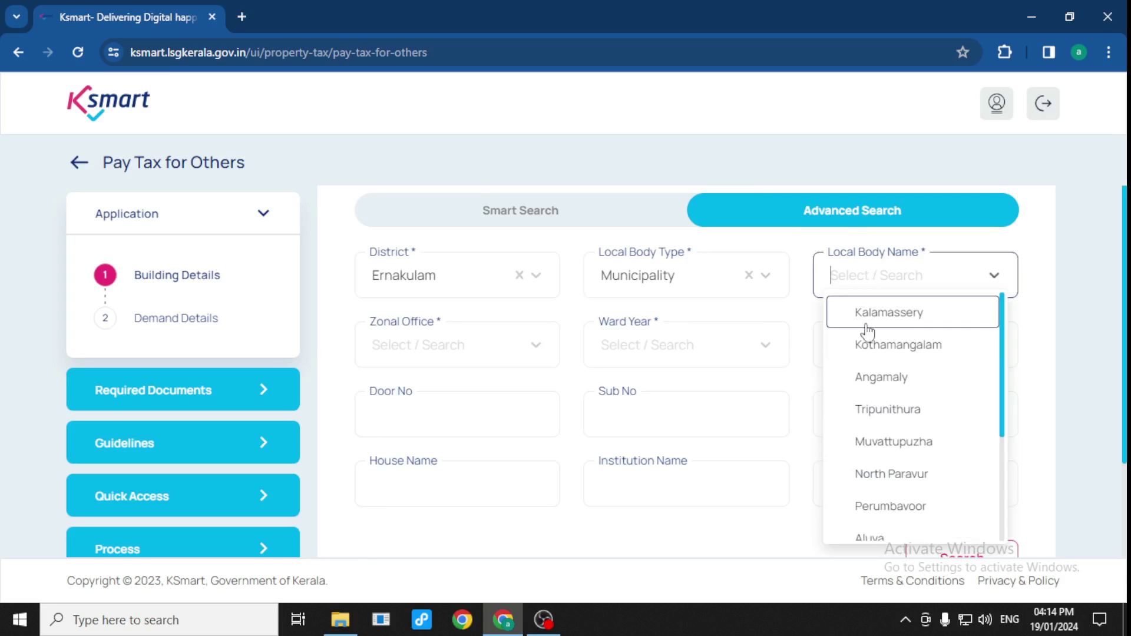
pyautogui.click(805, 321)
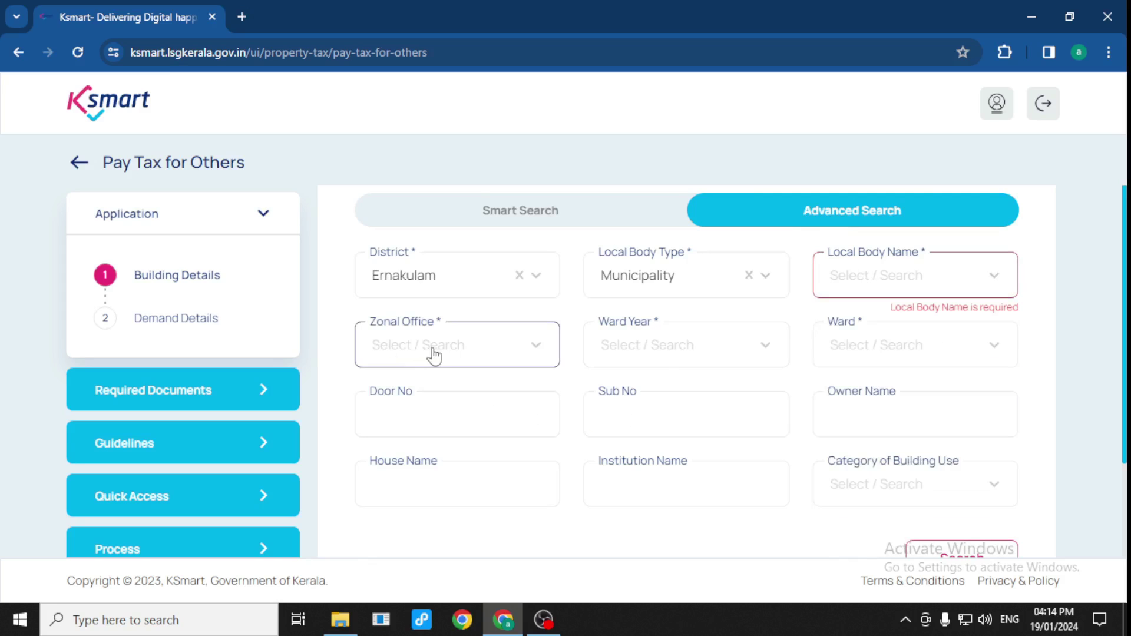
pyautogui.click(932, 286)
pyautogui.click(911, 411)
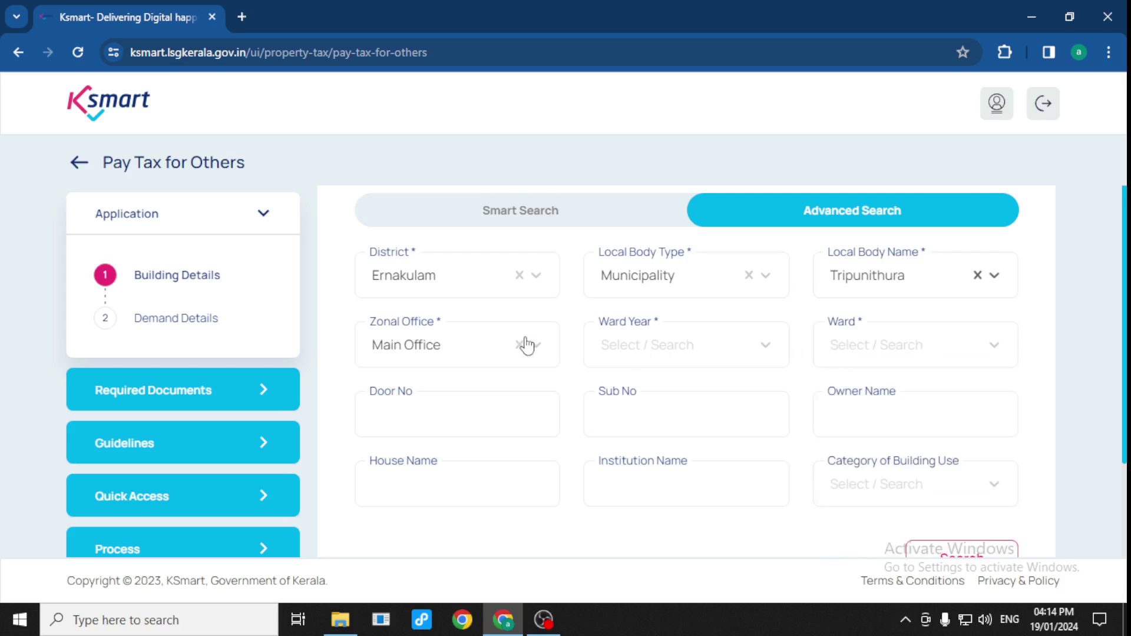
# Check the zonal office choices, keeping Main Office, and set the ward year to 2013
pyautogui.click(421, 353)
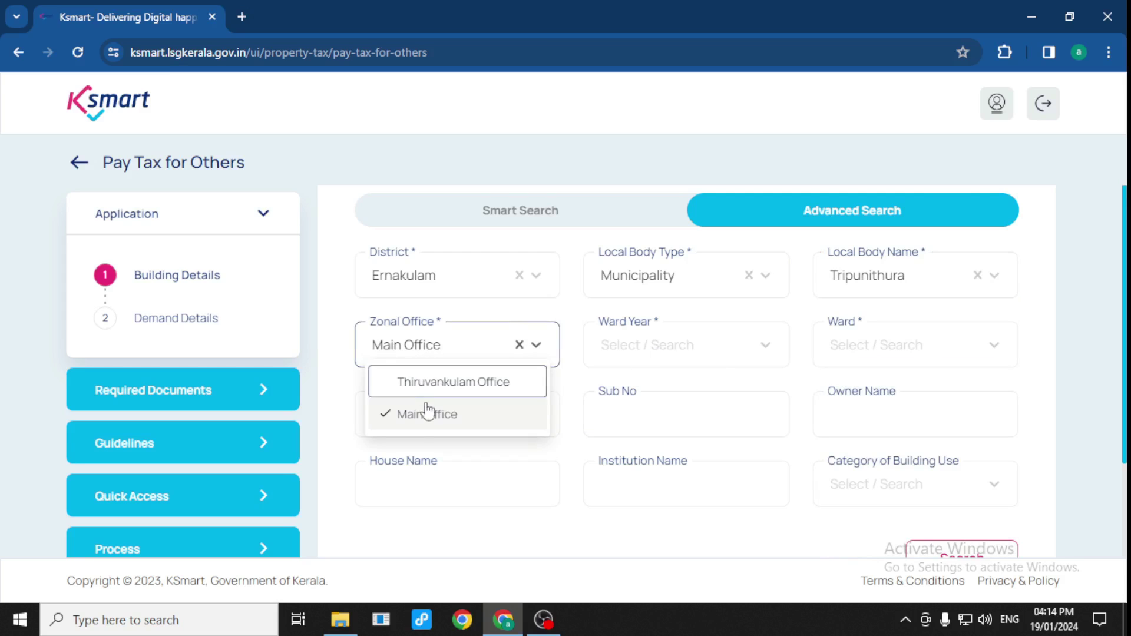
pyautogui.click(348, 367)
pyautogui.click(683, 356)
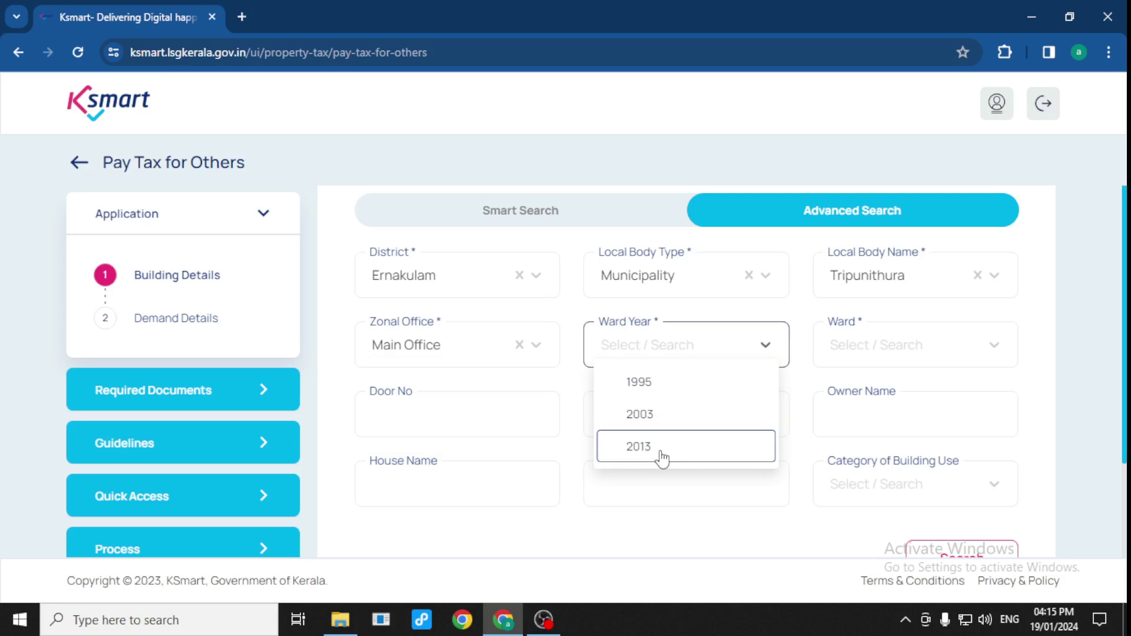
pyautogui.click(662, 454)
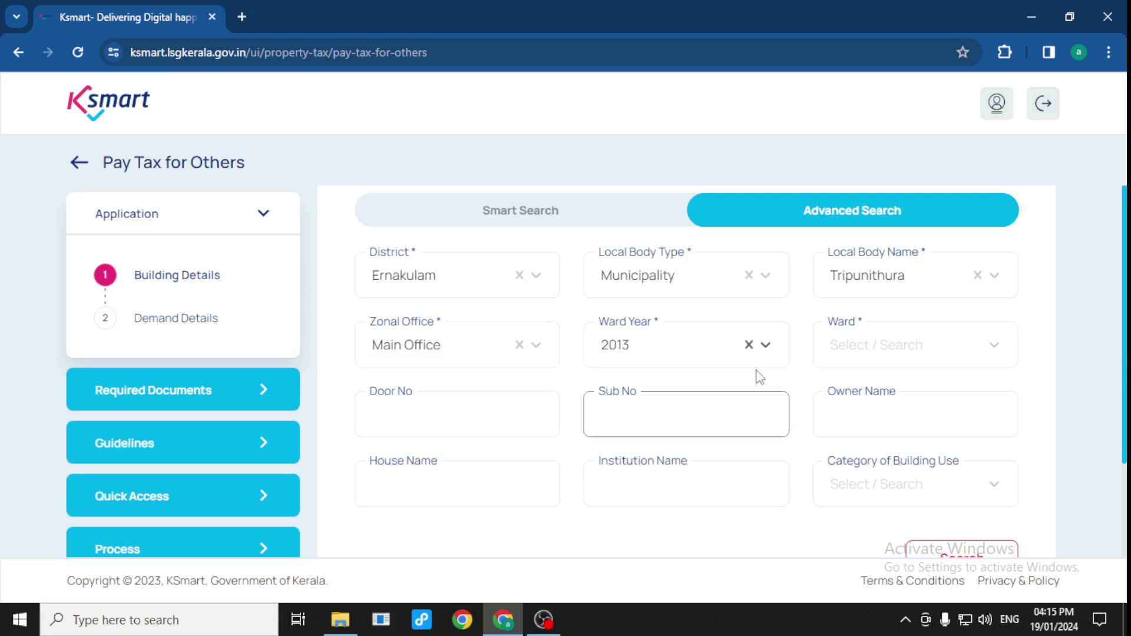
# Examine the ward choices and the remaining building search fields down to the Demand Details section
pyautogui.click(861, 351)
pyautogui.click(808, 412)
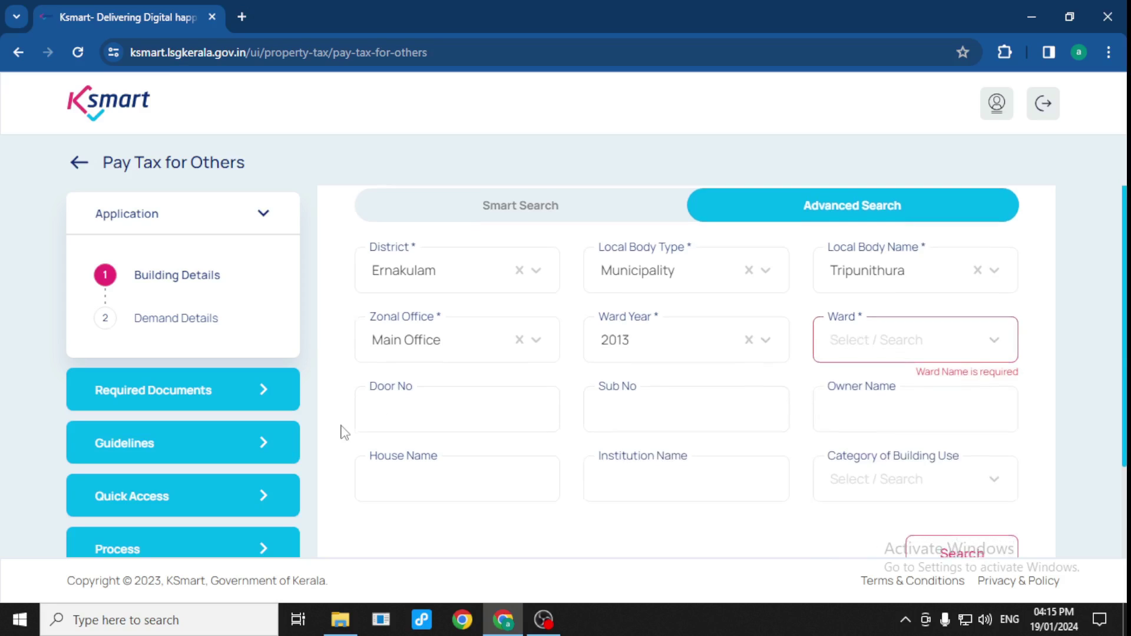
pyautogui.scroll(-2, 341, 429)
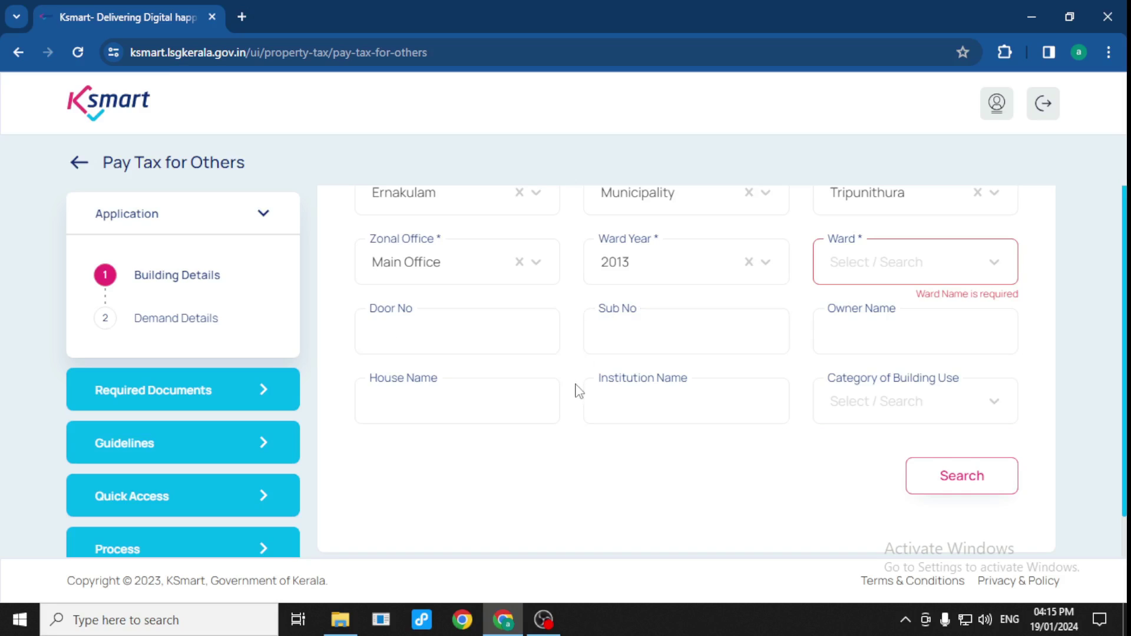
pyautogui.click(894, 336)
pyautogui.scroll(-2, 739, 479)
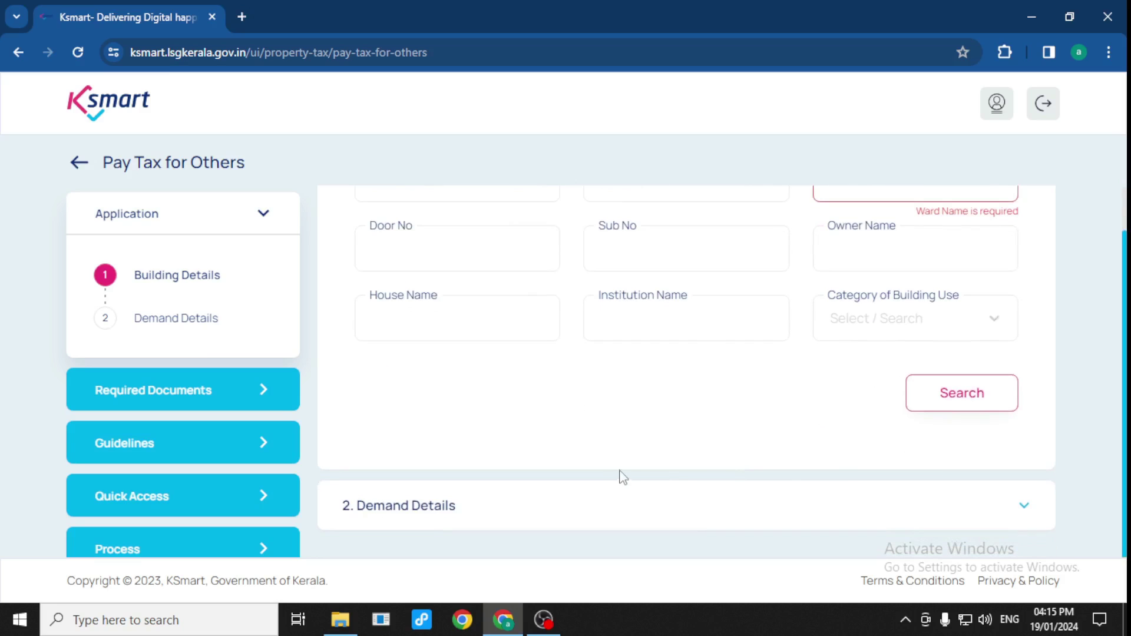
pyautogui.scroll(-1, 940, 494)
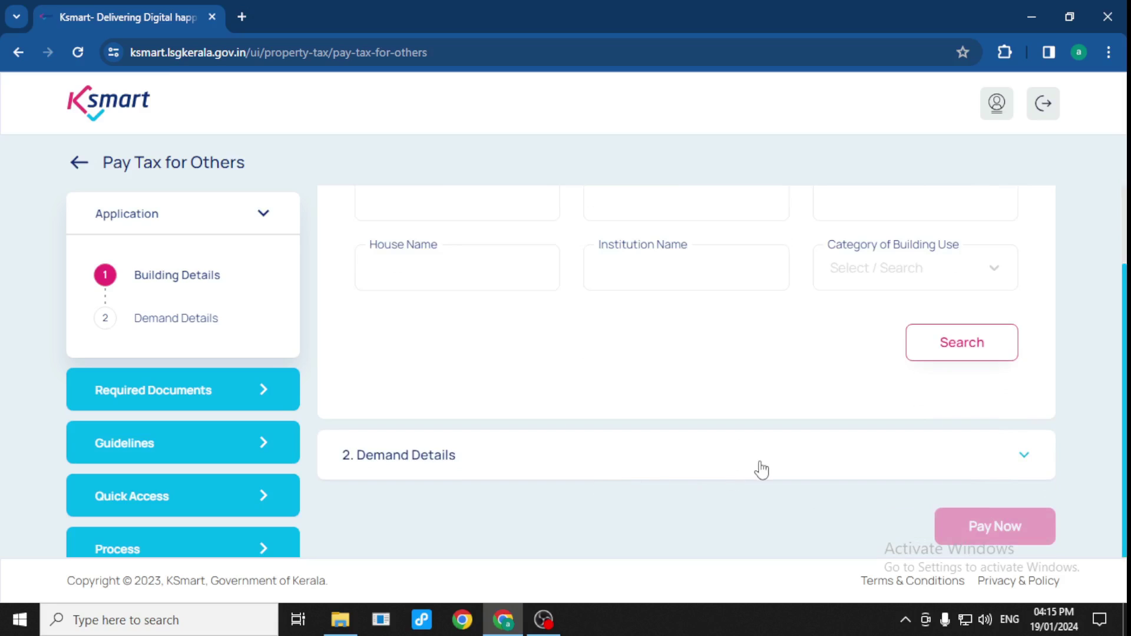